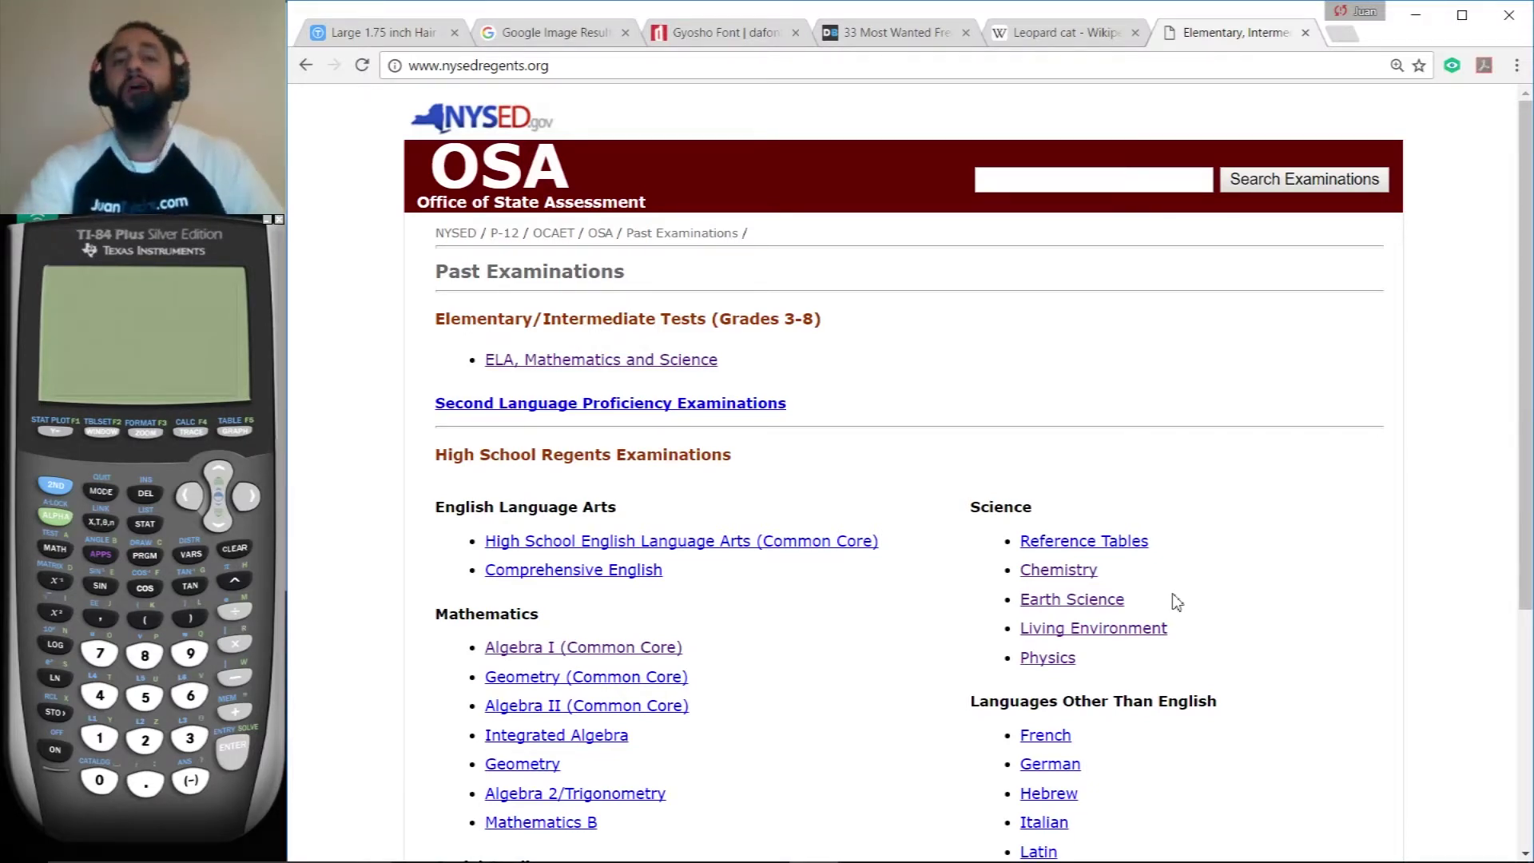
# Highlight the nysedregents.org web address and the Living Environment exam link on the Problem 15 page.
pyautogui.click(924, 70)
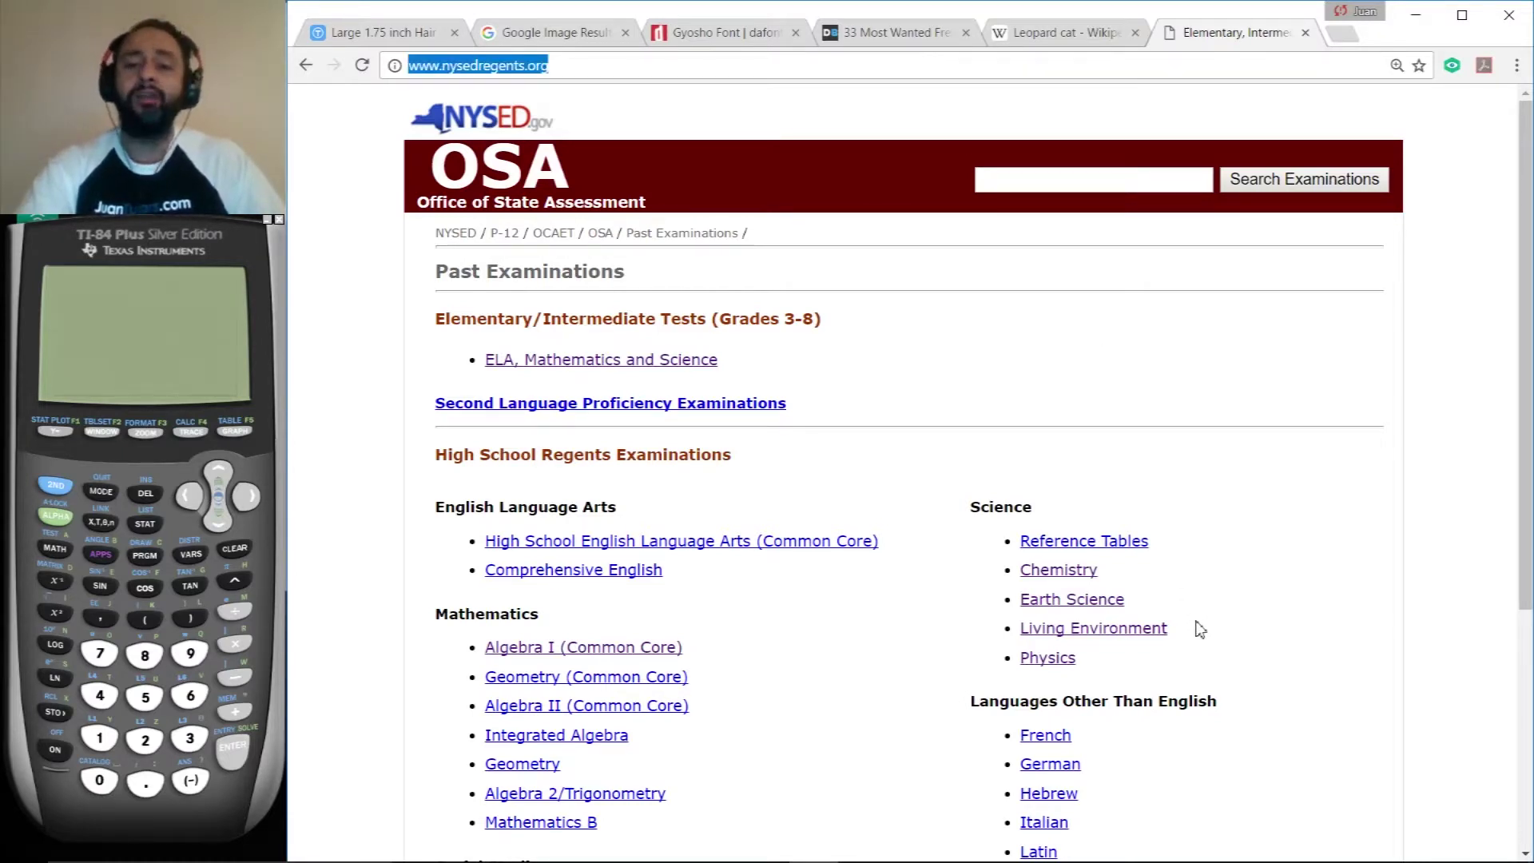
pyautogui.moveTo(1196, 639); pyautogui.dragTo(1011, 635)
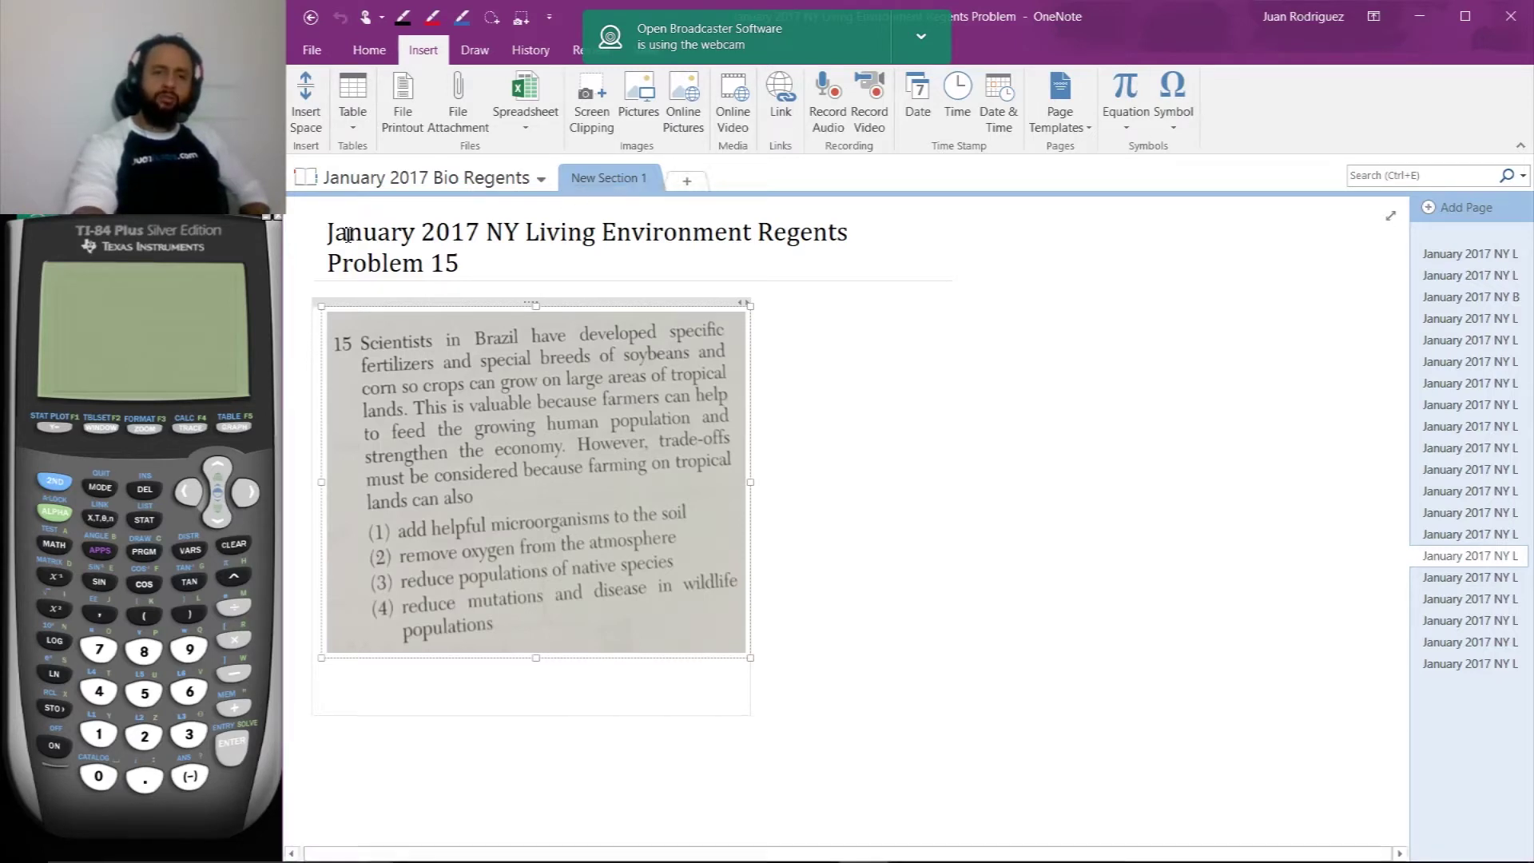
# Zoom in on the Problem 15 question and underline 'fertilizers' in ink.
pyautogui.keyDown('ctrl'); pyautogui.scroll(2, 331, 238); pyautogui.keyUp('ctrl')
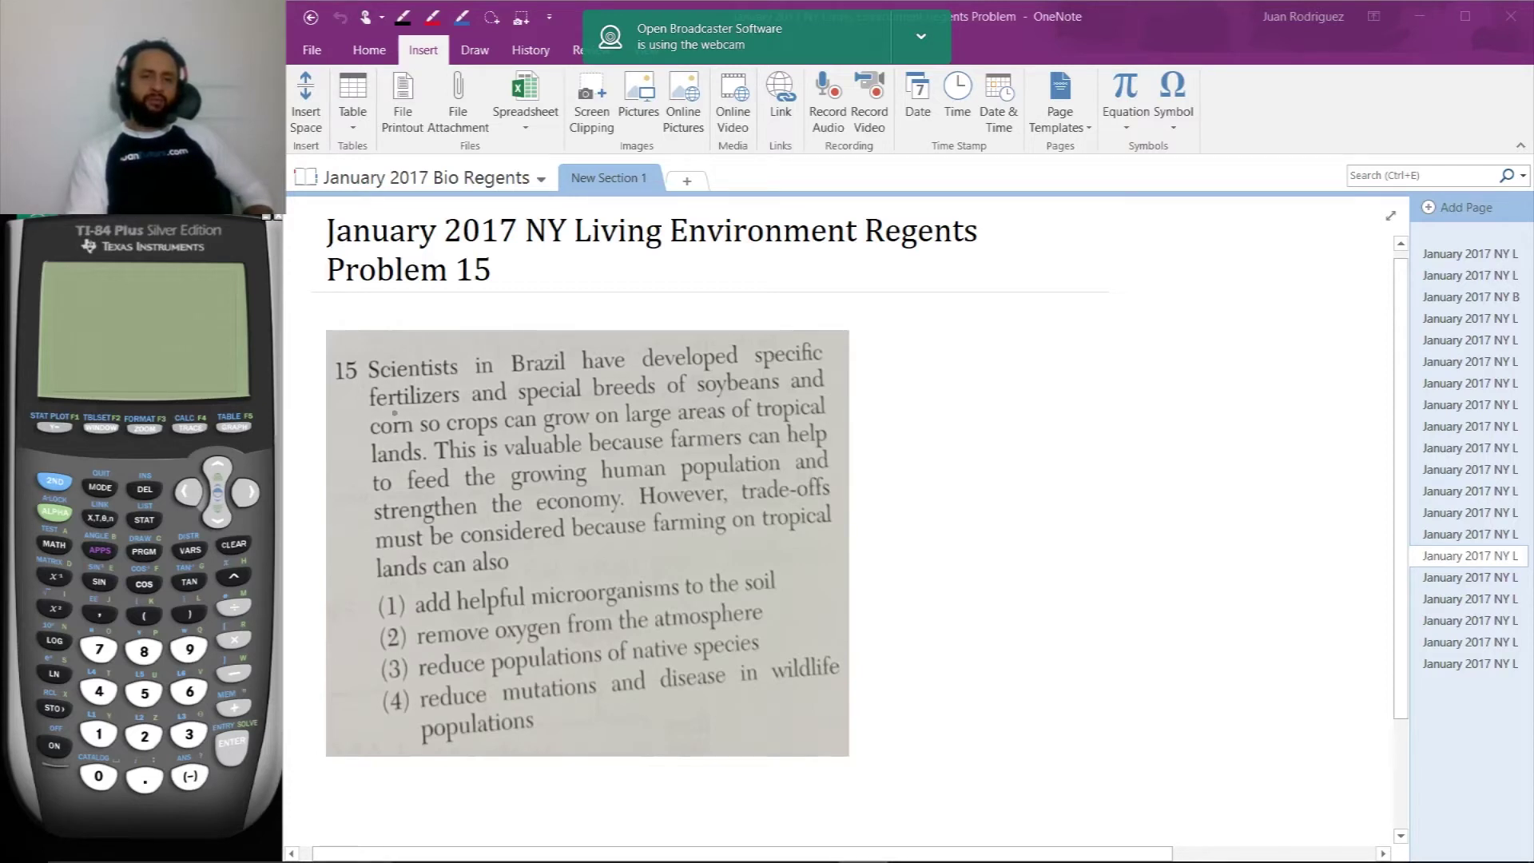
pyautogui.moveTo(389, 409); pyautogui.dragTo(464, 404)
# Underline 'special breeds', 'soybeans', 'corn', 'tropical lands' and 'valuable because' in the question.
pyautogui.moveTo(561, 402); pyautogui.dragTo(801, 399)
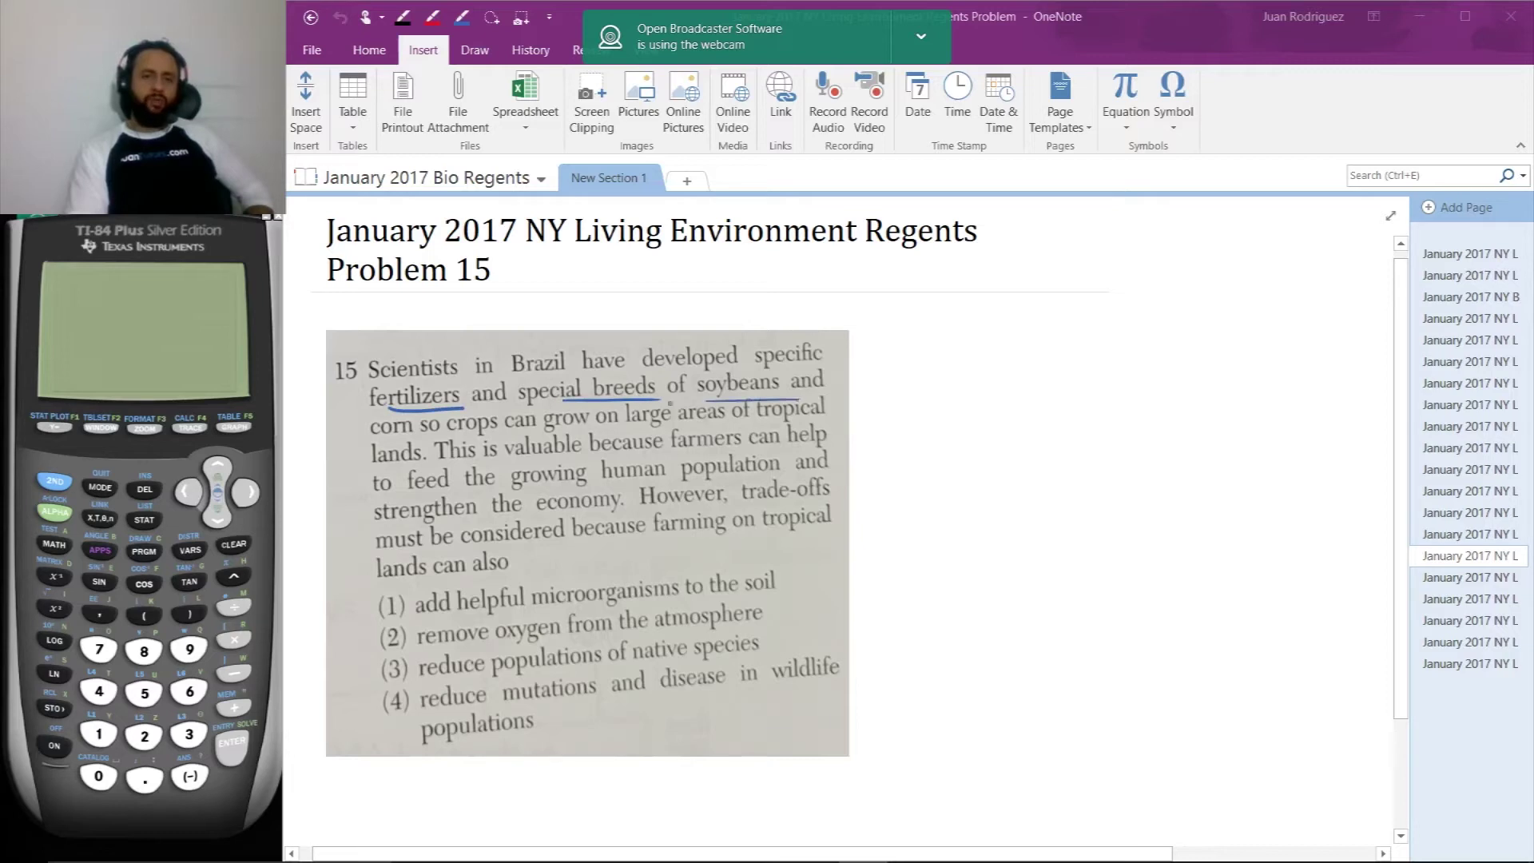
pyautogui.moveTo(373, 440); pyautogui.dragTo(553, 437)
pyautogui.moveTo(745, 428); pyautogui.dragTo(804, 418)
pyautogui.moveTo(378, 469); pyautogui.dragTo(438, 466)
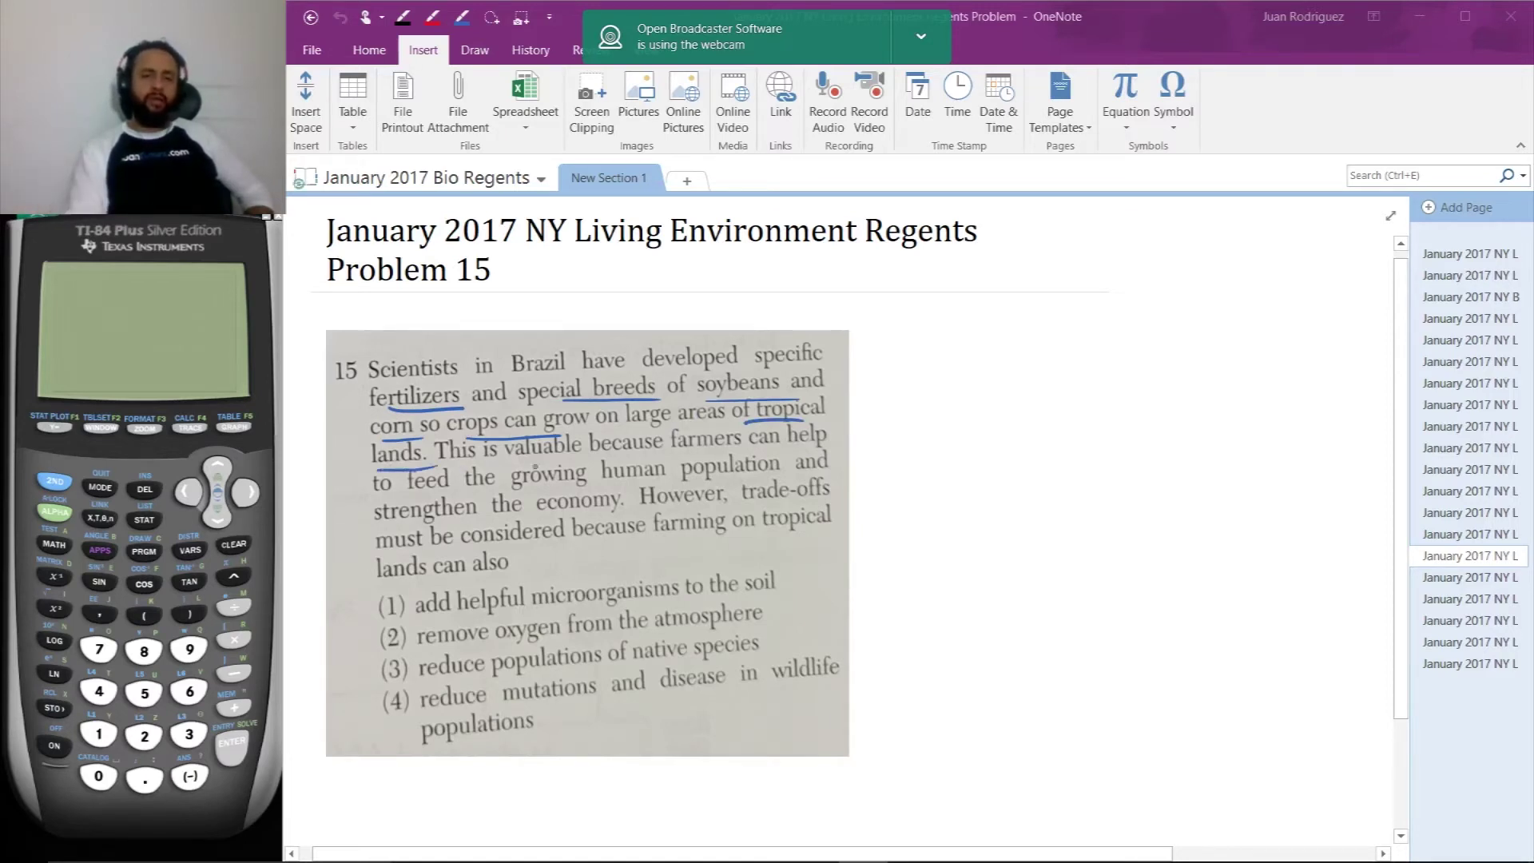
pyautogui.moveTo(526, 455); pyautogui.dragTo(647, 454)
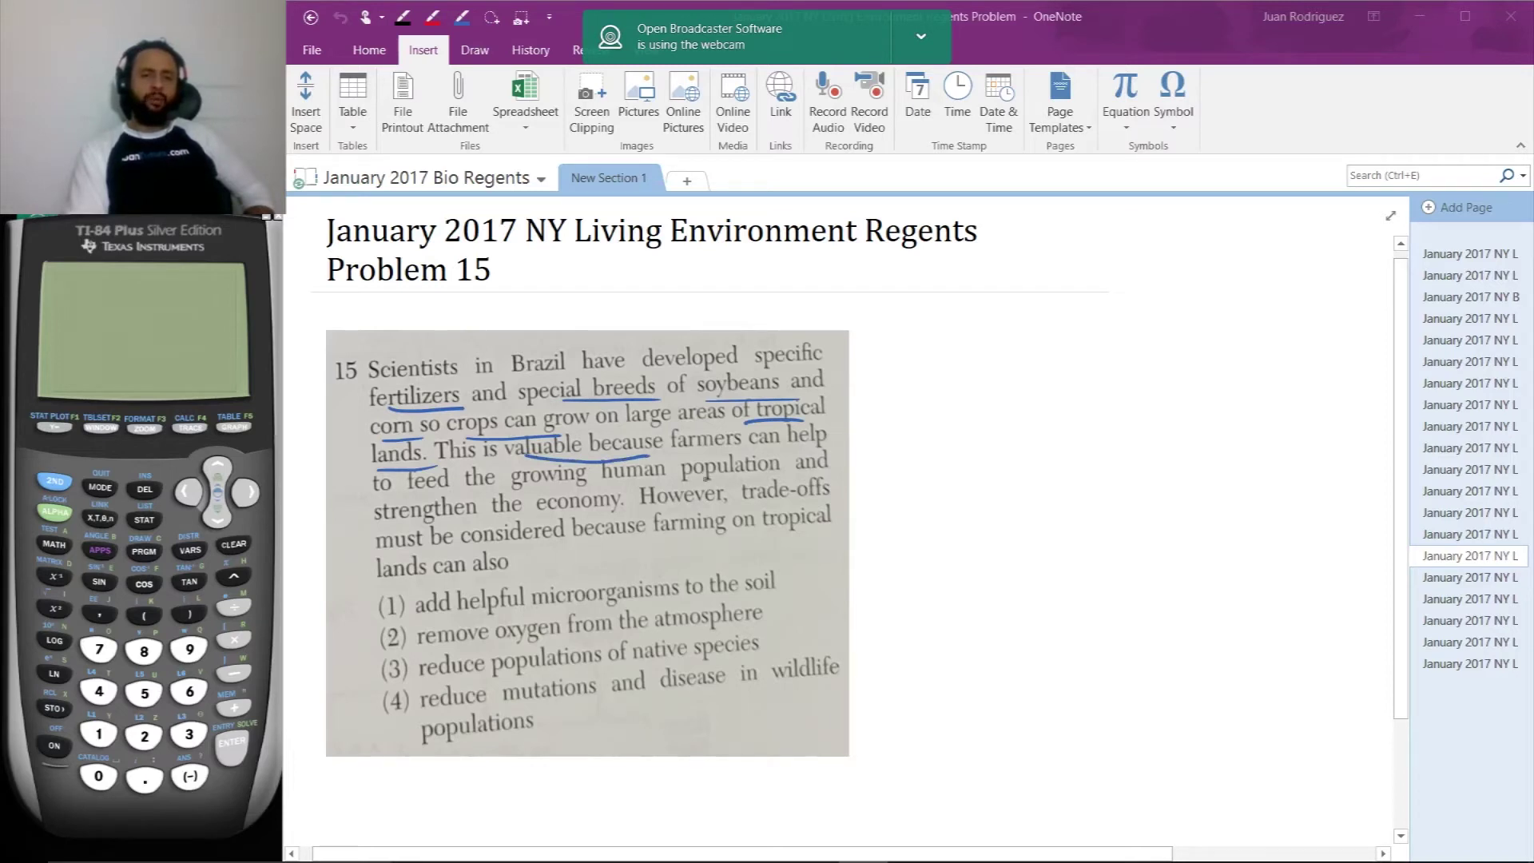
# Underline 'trade-offs' with an arrow and write 'Draw back despite' beside it.
pyautogui.moveTo(759, 505)
pyautogui.mouseDown()
pyautogui.moveTo(834, 503)
pyautogui.moveTo(848, 480)
pyautogui.moveTo(829, 488)
pyautogui.moveTo(860, 492)
pyautogui.mouseUp()
pyautogui.moveTo(917, 449)
pyautogui.mouseDown()
pyautogui.moveTo(906, 477)
pyautogui.moveTo(937, 446)
pyautogui.moveTo(908, 477)
pyautogui.moveTo(1148, 472)
pyautogui.mouseUp()
pyautogui.moveTo(910, 531)
pyautogui.mouseDown()
pyautogui.moveTo(1025, 517)
pyautogui.moveTo(1053, 533)
pyautogui.moveTo(1117, 515)
pyautogui.moveTo(1235, 531)
pyautogui.moveTo(1249, 512)
pyautogui.mouseUp()
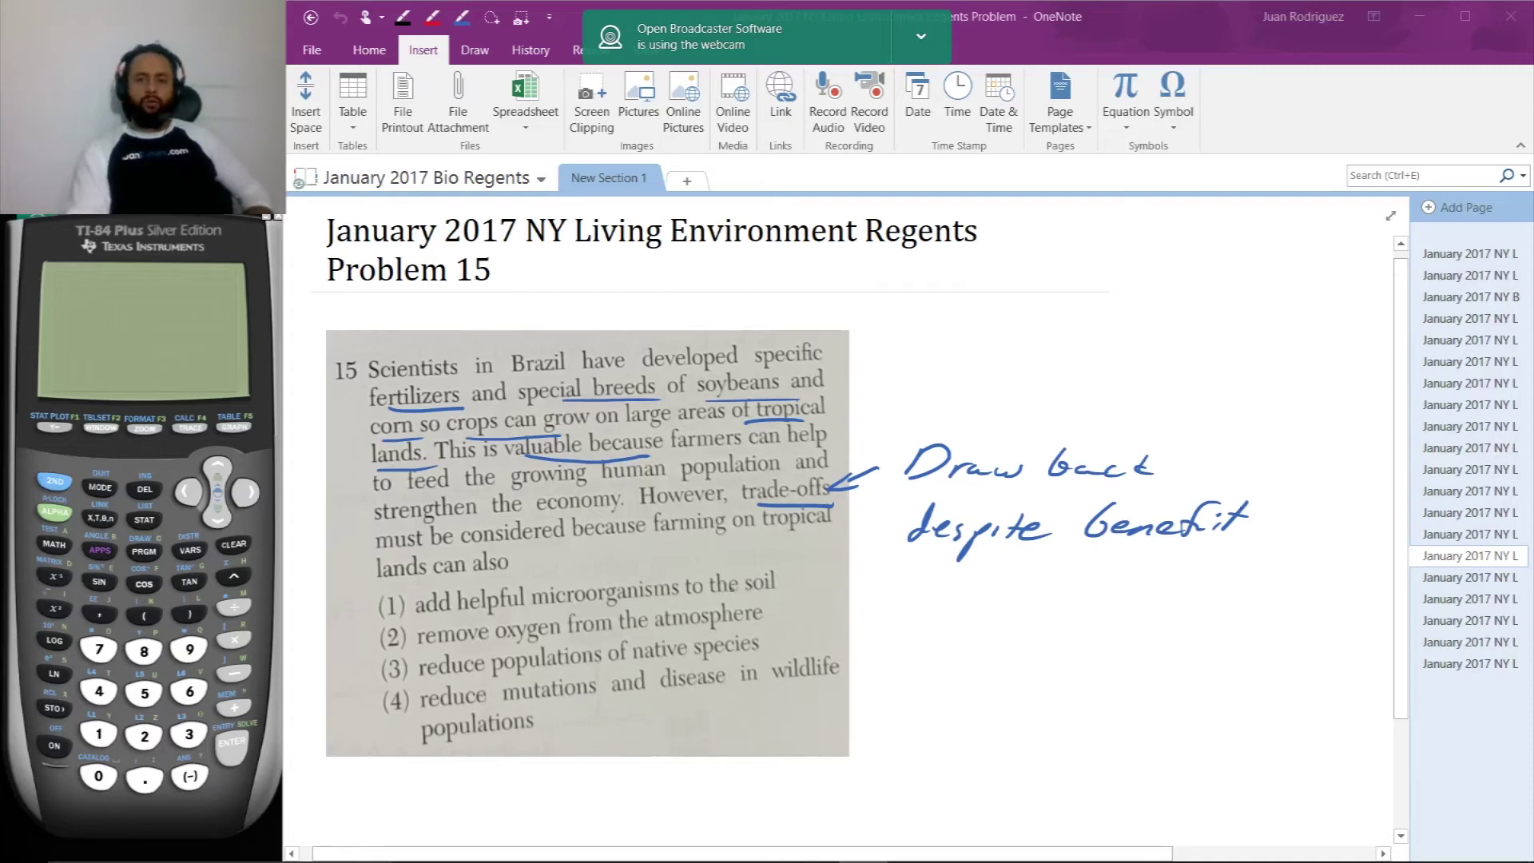
# Retrace the capital B so the note reads 'Draw back despite Benefit'.
pyautogui.moveTo(1109, 502)
pyautogui.mouseDown()
pyautogui.moveTo(1076, 537)
pyautogui.moveTo(1101, 527)
pyautogui.mouseUp()
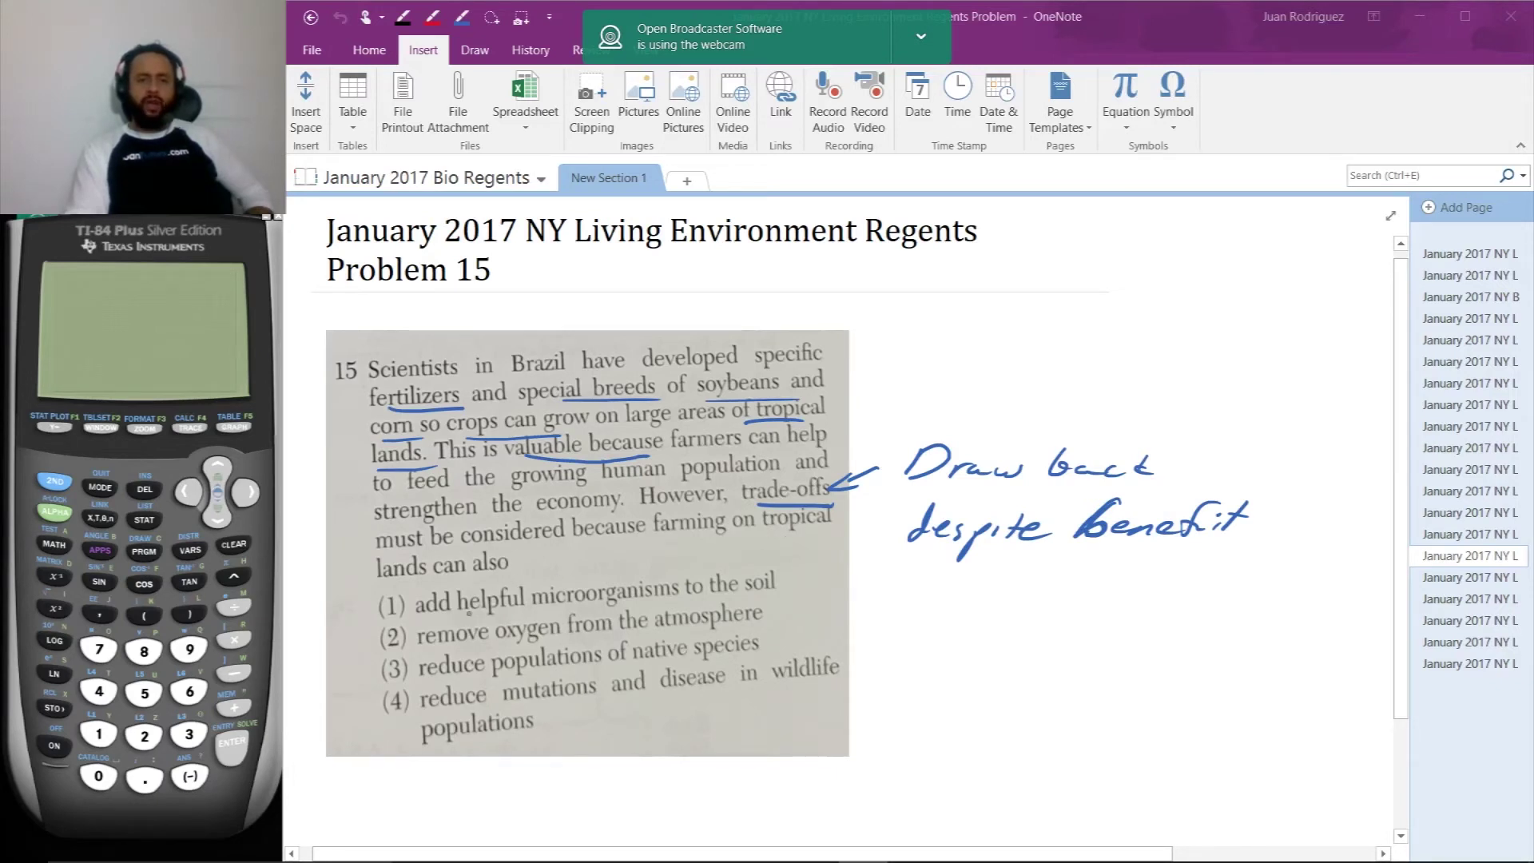
# Draw ink X marks after and over the numbers of answer choices (1) and (2).
pyautogui.moveTo(780, 566)
pyautogui.mouseDown()
pyautogui.moveTo(797, 590)
pyautogui.moveTo(772, 588)
pyautogui.mouseUp()
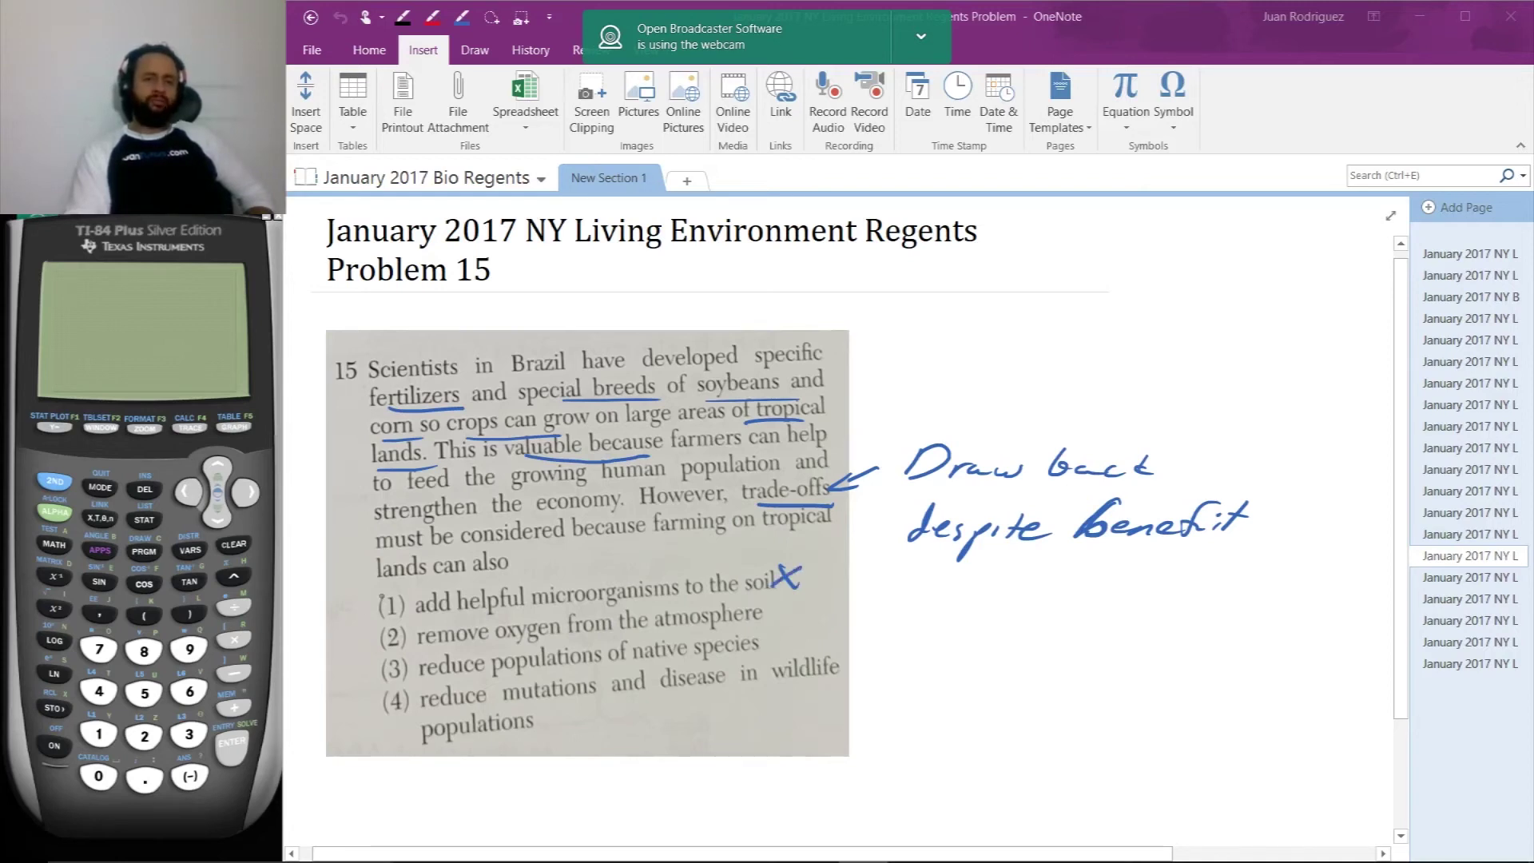
pyautogui.moveTo(380, 595)
pyautogui.mouseDown()
pyautogui.moveTo(410, 624)
pyautogui.moveTo(376, 616)
pyautogui.mouseUp()
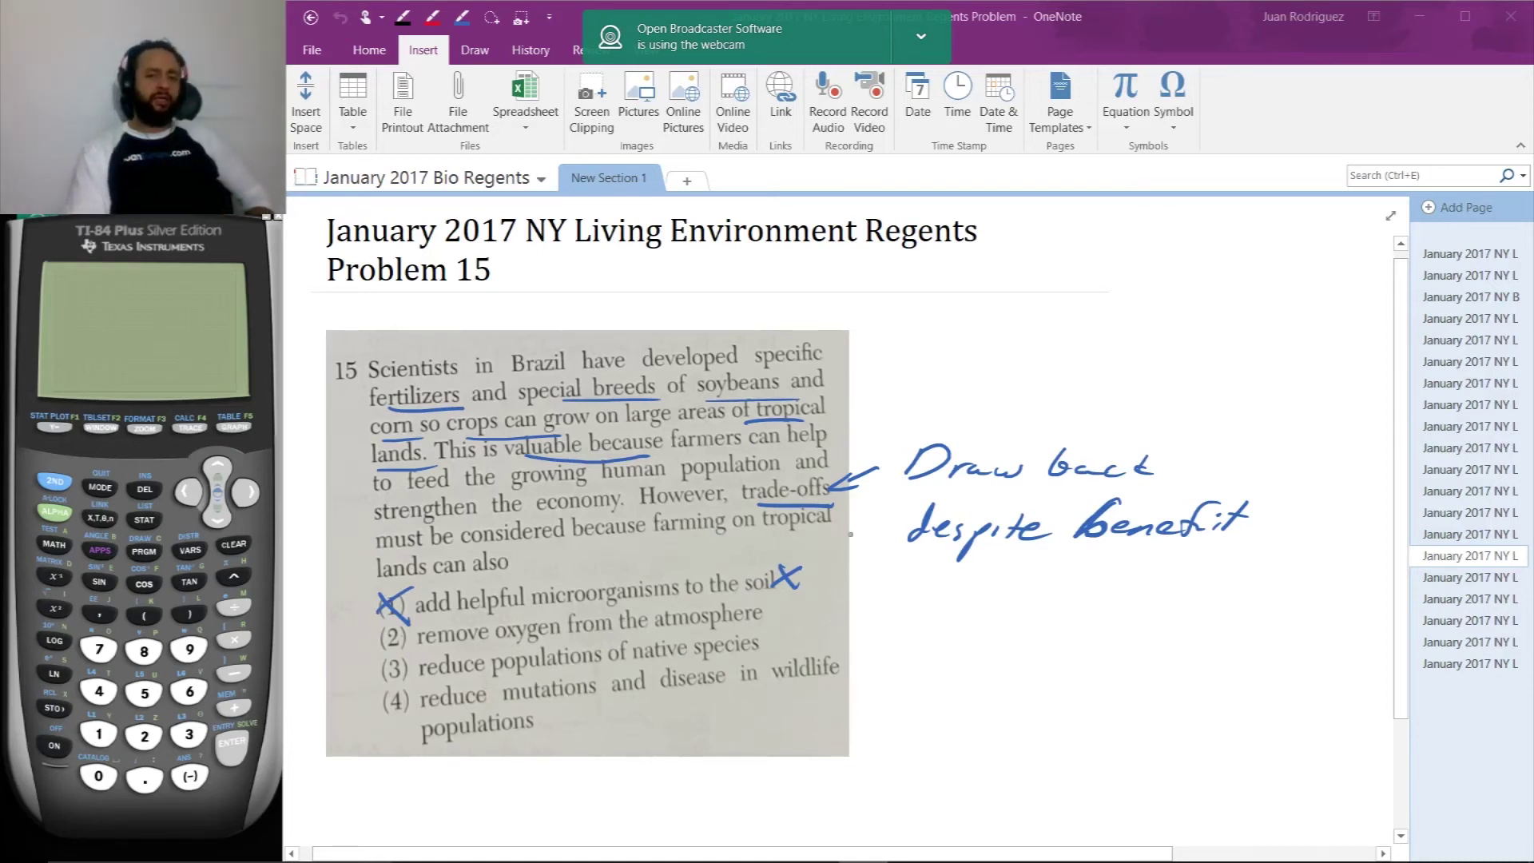
pyautogui.moveTo(778, 608)
pyautogui.mouseDown()
pyautogui.moveTo(799, 624)
pyautogui.moveTo(768, 624)
pyautogui.mouseUp()
pyautogui.moveTo(368, 631); pyautogui.dragTo(413, 657)
pyautogui.moveTo(405, 632); pyautogui.dragTo(364, 658)
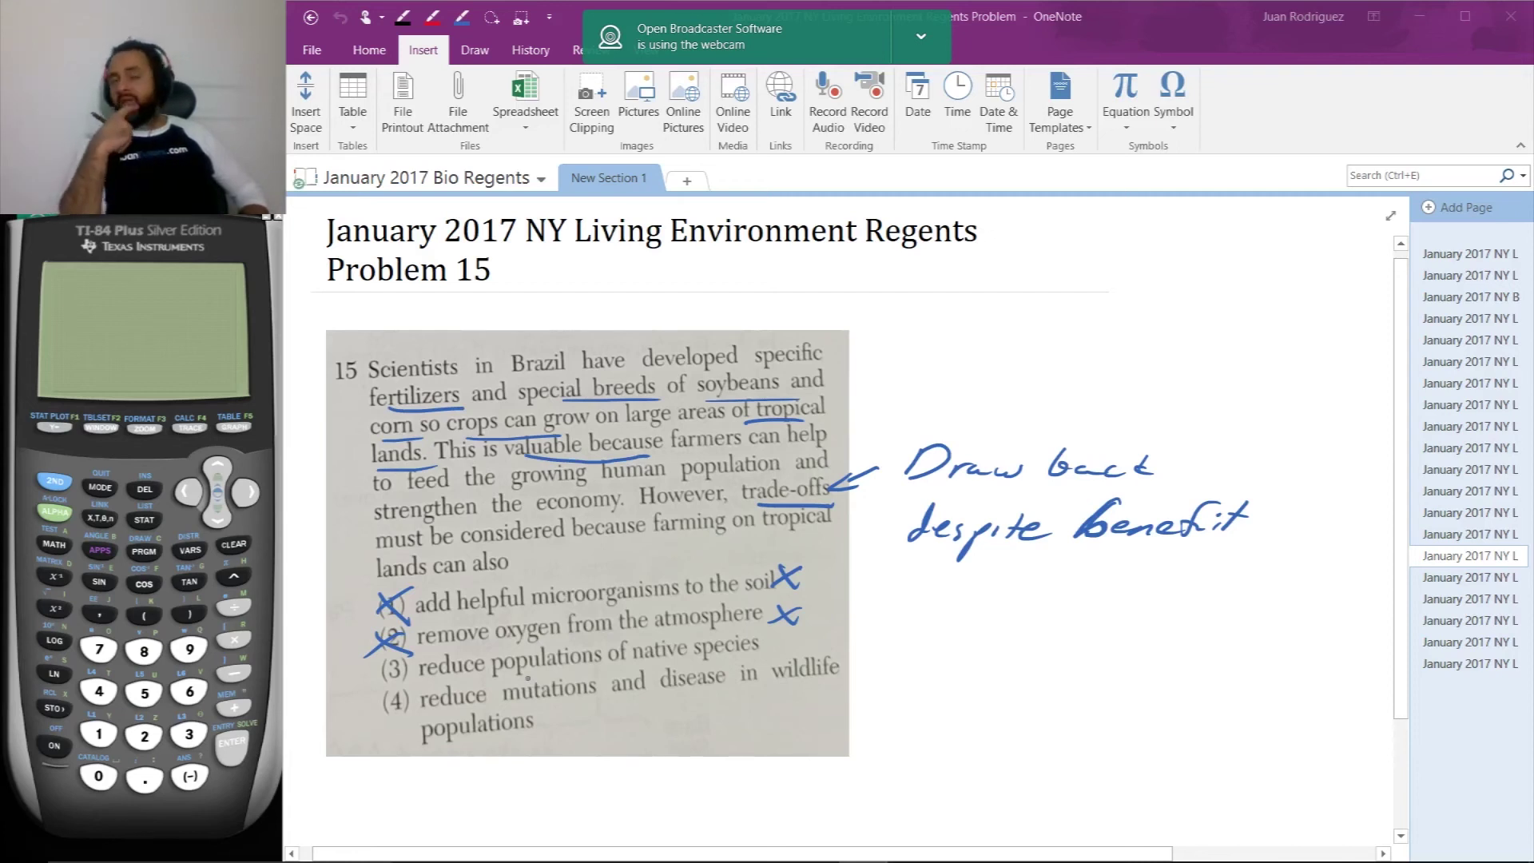
# Check choice (3), write 'No effect' by choice (4), cross out (4), and circle (3).
pyautogui.moveTo(772, 642)
pyautogui.mouseDown()
pyautogui.moveTo(785, 652)
pyautogui.moveTo(824, 627)
pyautogui.mouseUp()
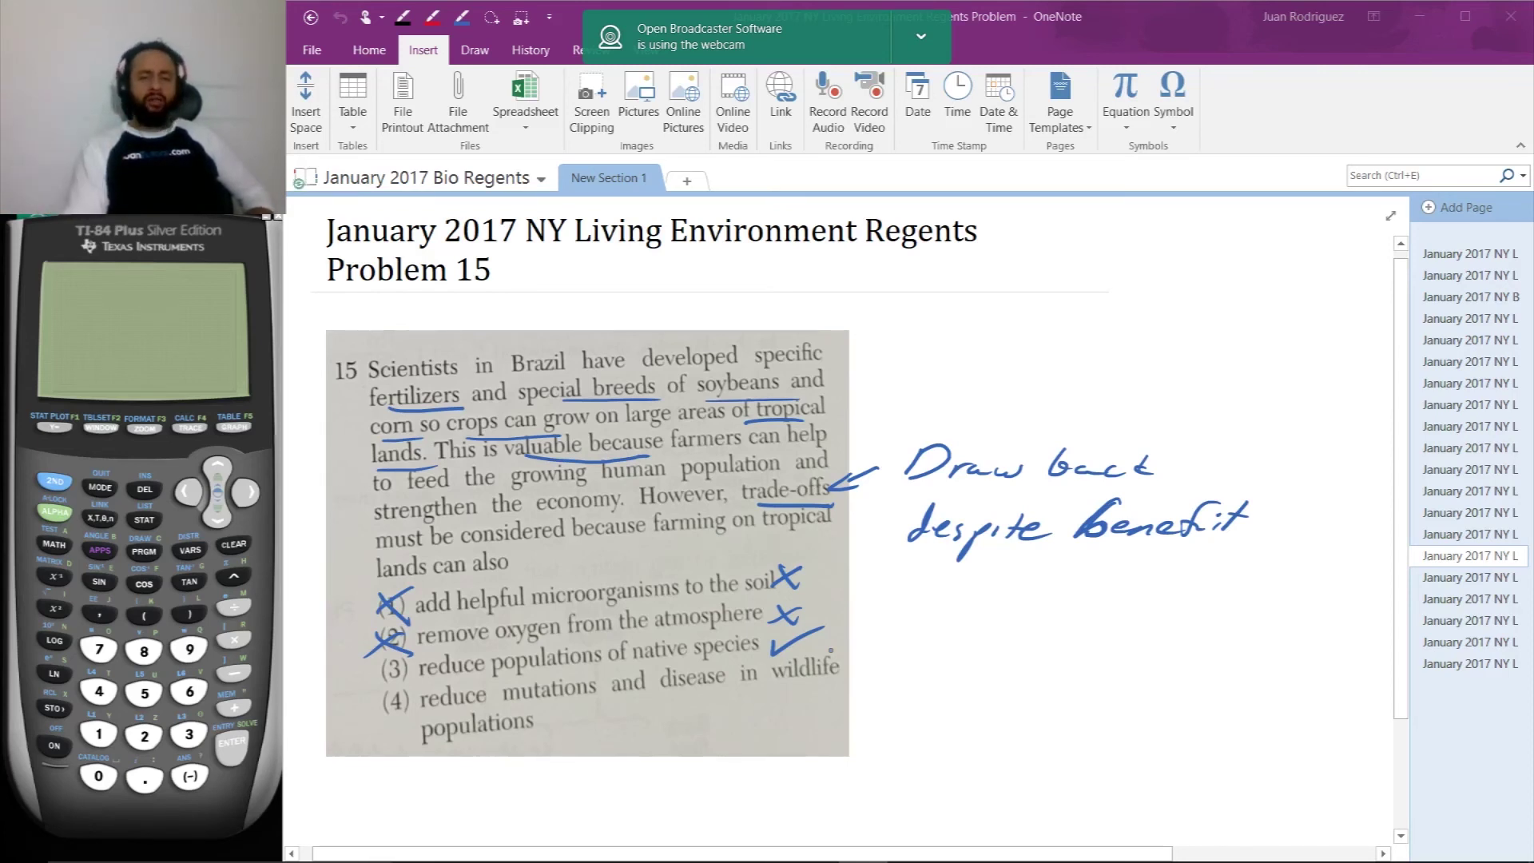
pyautogui.moveTo(568, 740)
pyautogui.mouseDown()
pyautogui.moveTo(593, 711)
pyautogui.moveTo(656, 726)
pyautogui.moveTo(684, 695)
pyautogui.mouseUp()
pyautogui.moveTo(657, 716)
pyautogui.mouseDown()
pyautogui.moveTo(678, 713)
pyautogui.moveTo(685, 733)
pyautogui.moveTo(751, 715)
pyautogui.mouseUp()
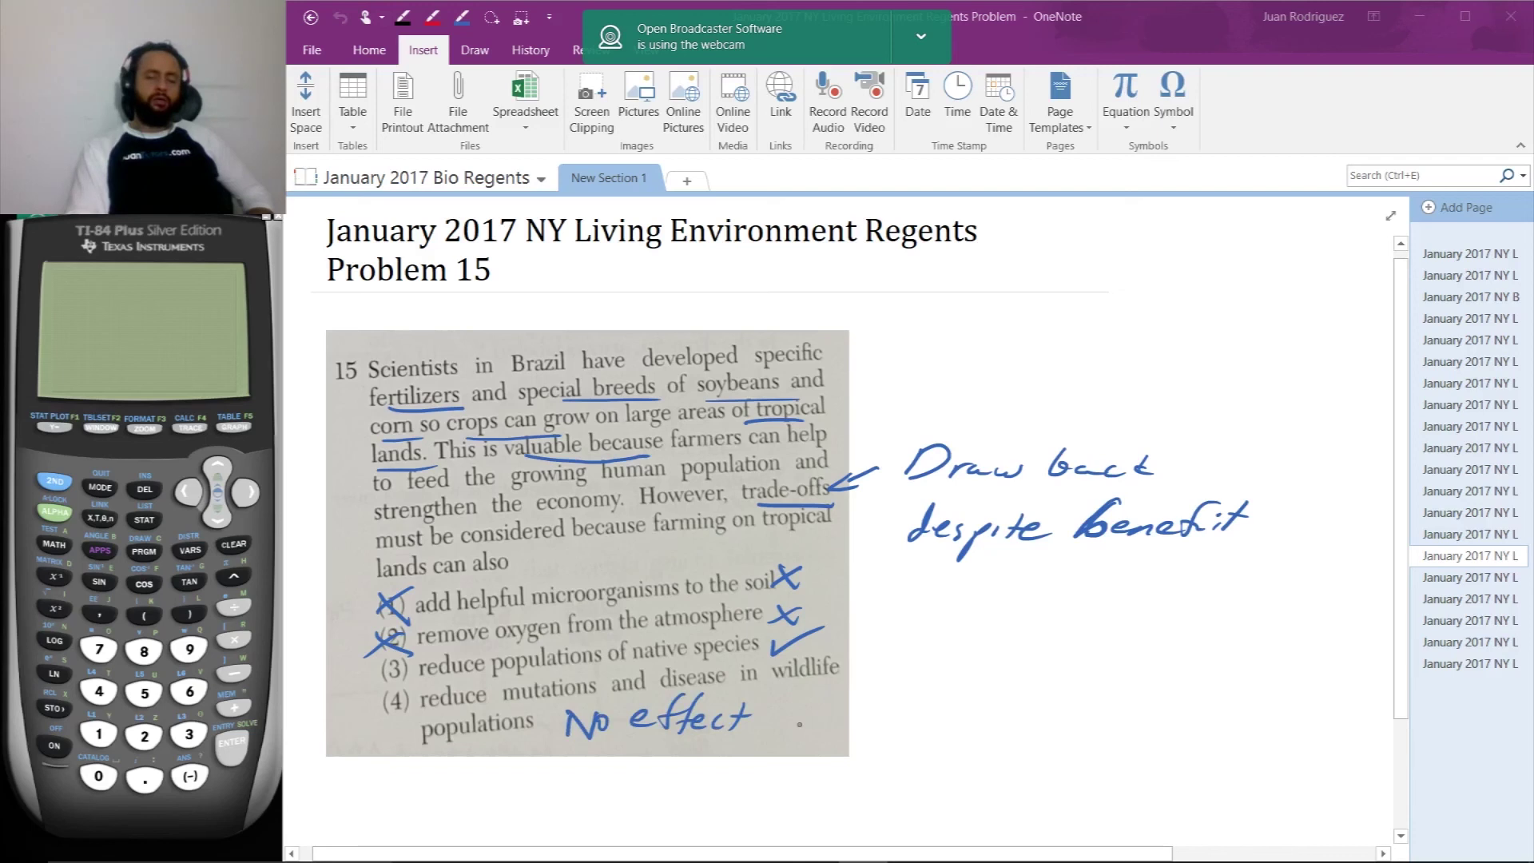
pyautogui.moveTo(385, 689)
pyautogui.mouseDown()
pyautogui.moveTo(426, 717)
pyautogui.moveTo(373, 729)
pyautogui.mouseUp()
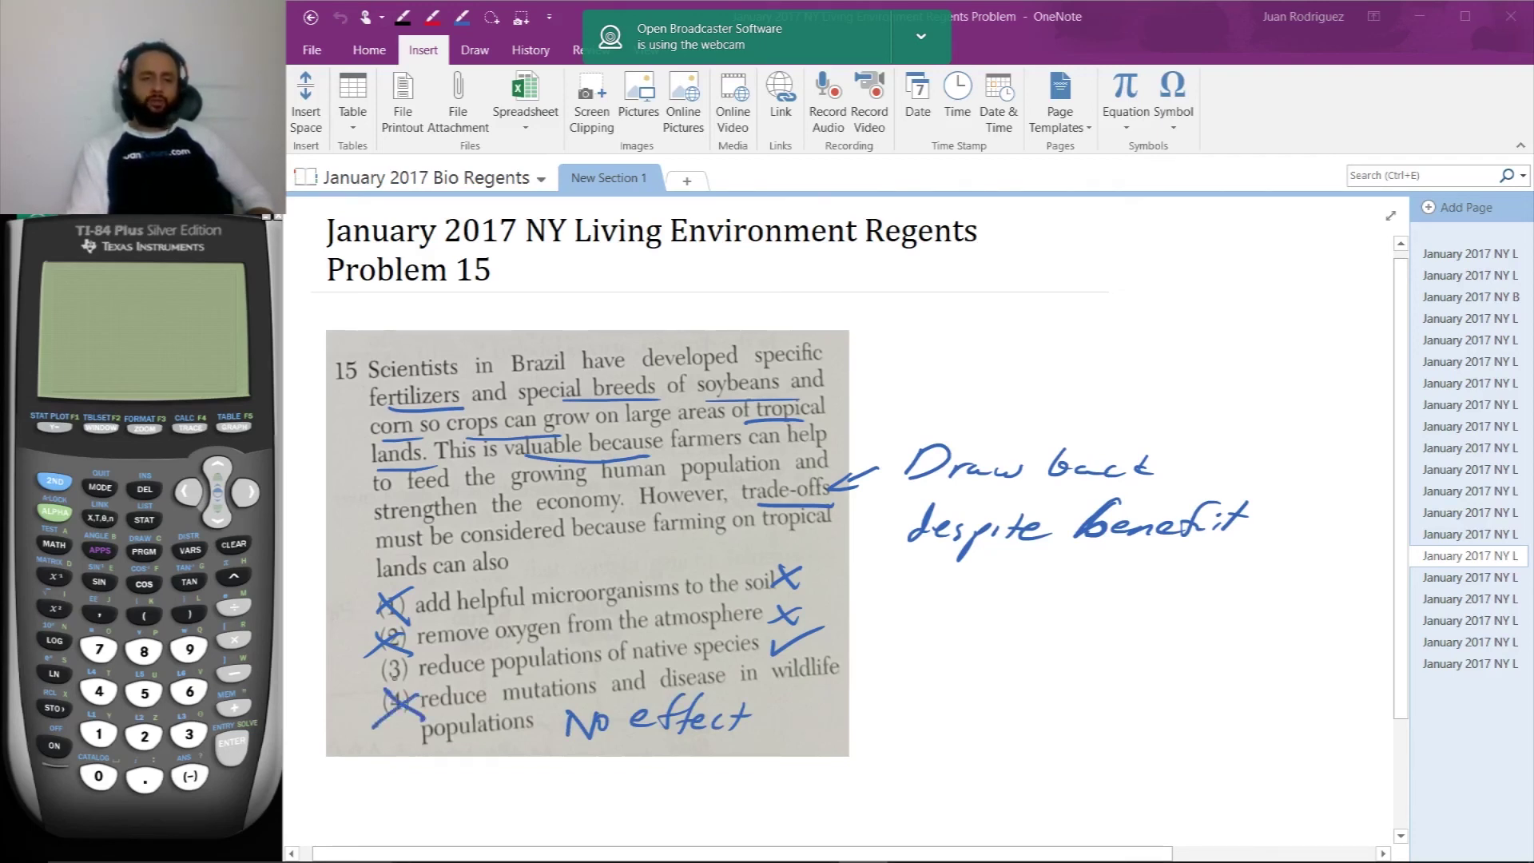
pyautogui.moveTo(414, 661)
pyautogui.mouseDown()
pyautogui.moveTo(436, 671)
pyautogui.moveTo(396, 654)
pyautogui.mouseUp()
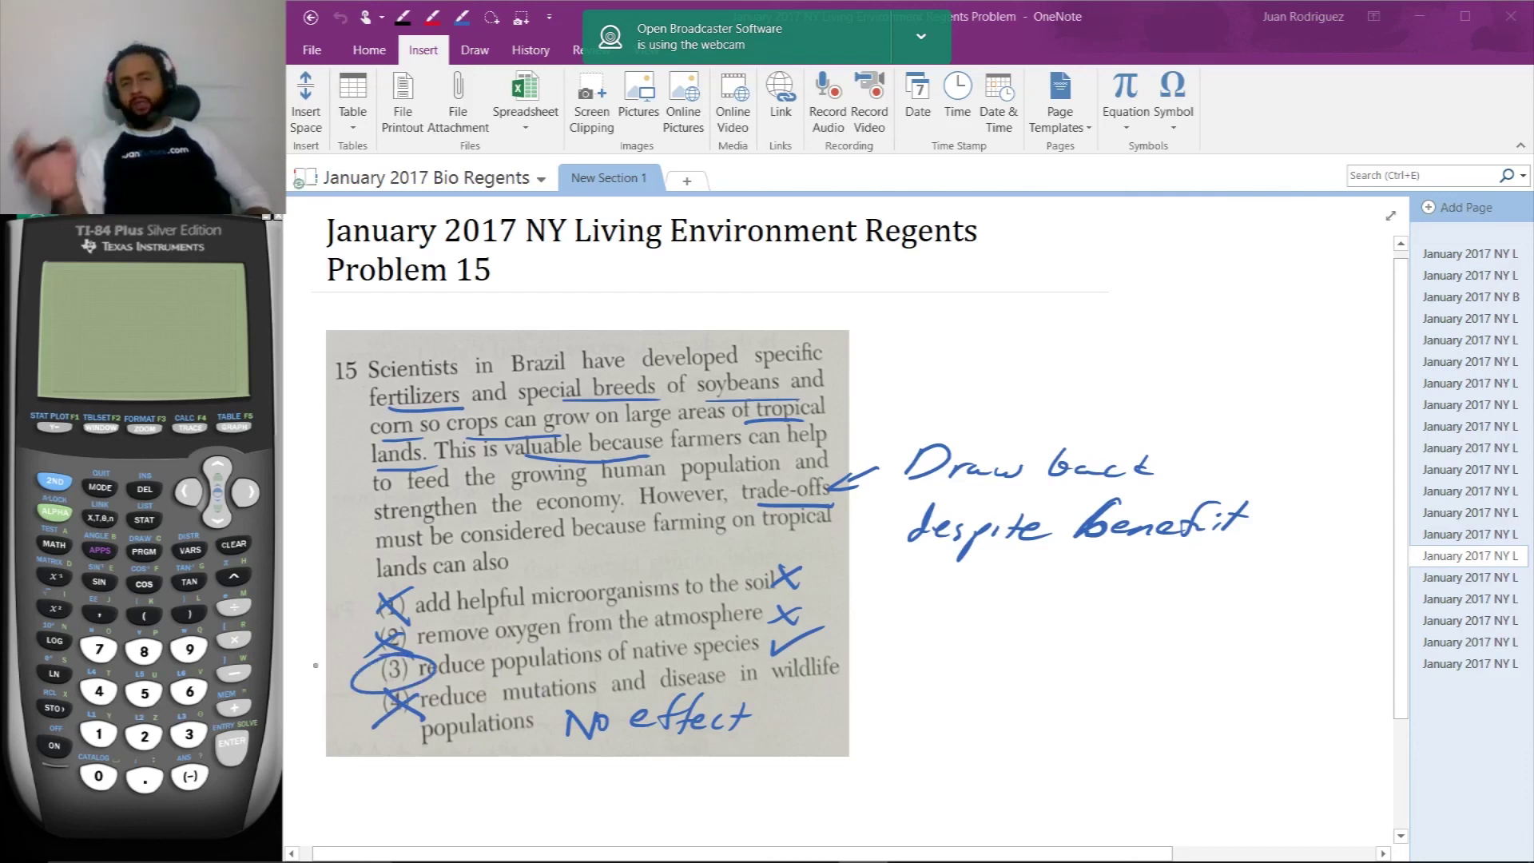